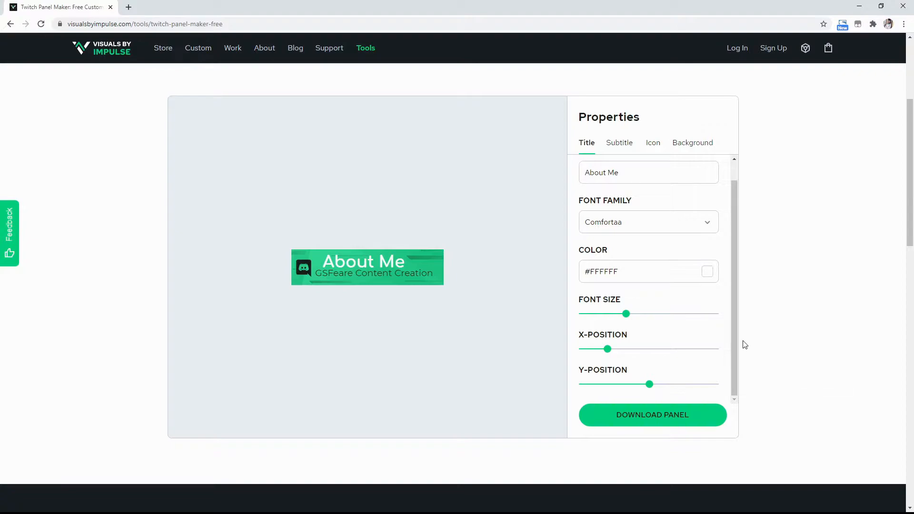
pyautogui.scroll(3, 803, 277)
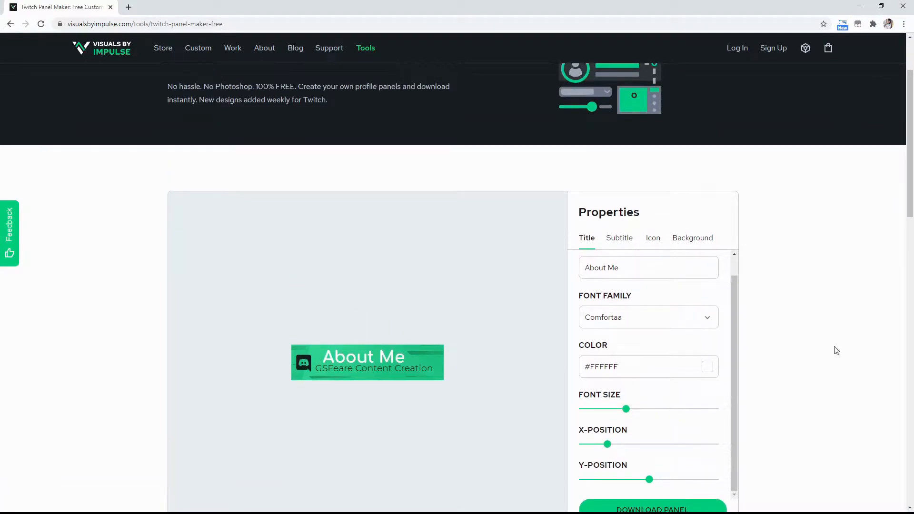
pyautogui.scroll(-3, 826, 357)
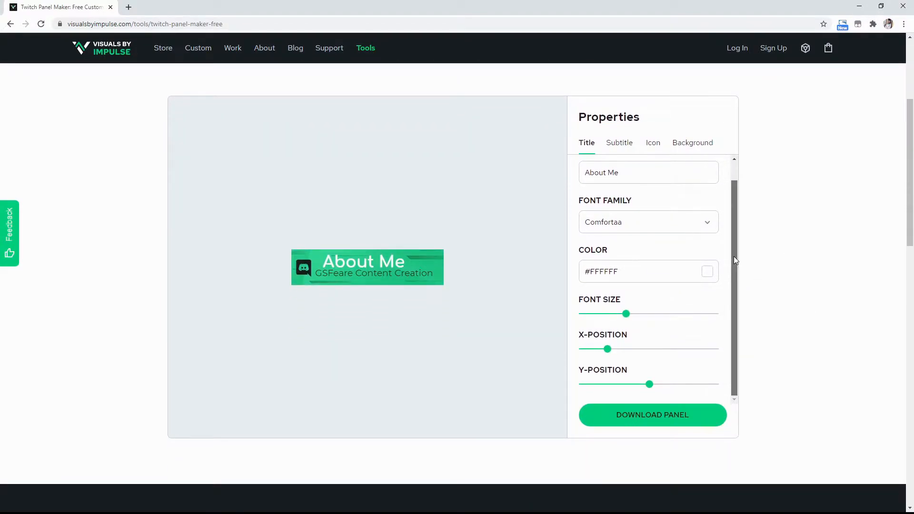
pyautogui.moveTo(733, 256); pyautogui.dragTo(744, 229)
pyautogui.moveTo(658, 197); pyautogui.dragTo(570, 196)
pyautogui.click(640, 192)
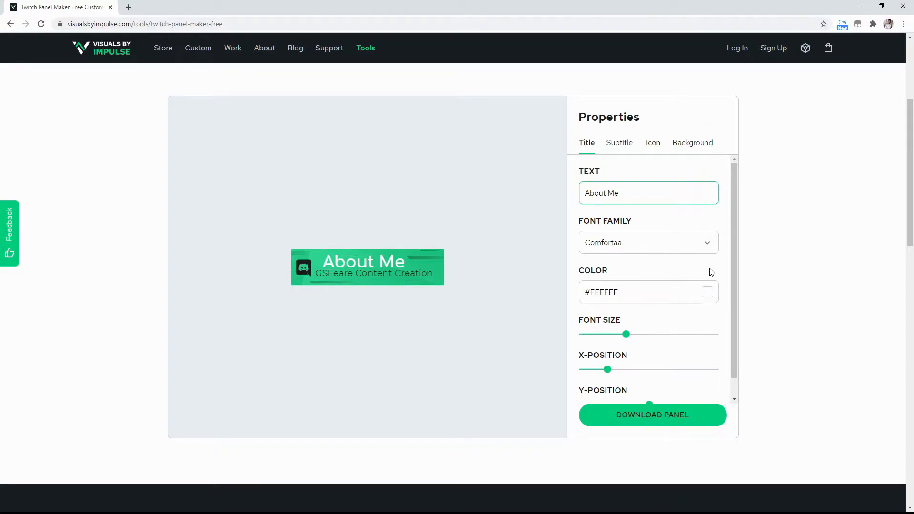
# - Nudge the "About Me" title very slightly to the left on the panel
pyautogui.moveTo(626, 335)
pyautogui.scroll(-1, 735, 373)
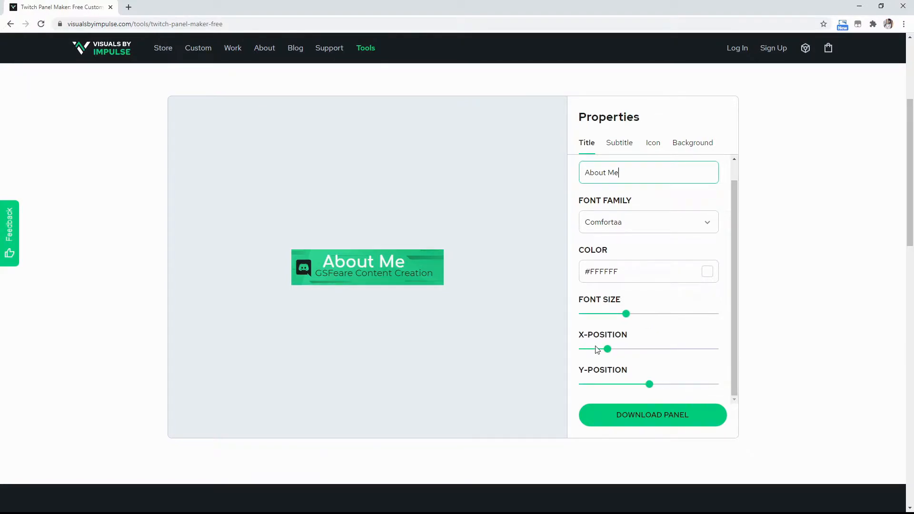
pyautogui.moveTo(608, 350)
pyautogui.mouseDown()
pyautogui.moveTo(634, 352)
pyautogui.moveTo(608, 354)
pyautogui.mouseUp()
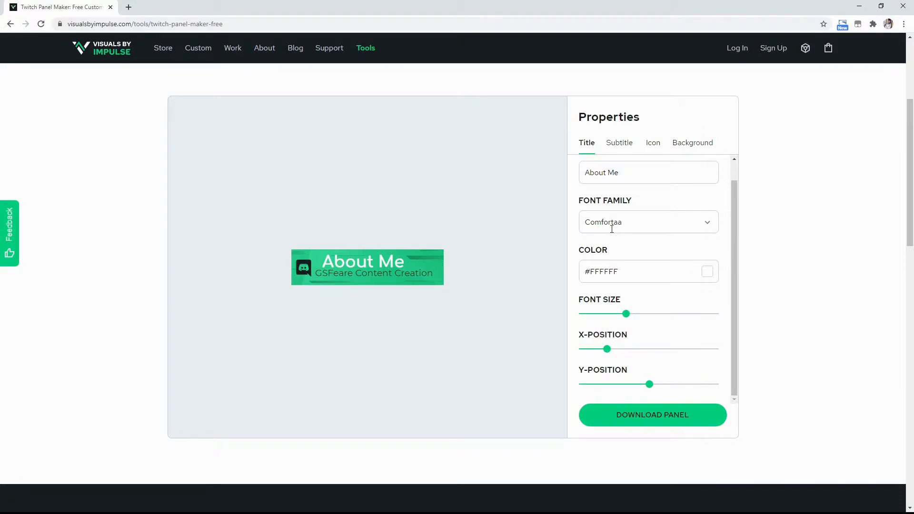
# - Delete the subtitle text "GSFeare Content Creation" so the panel has no subtitle
pyautogui.click(620, 146)
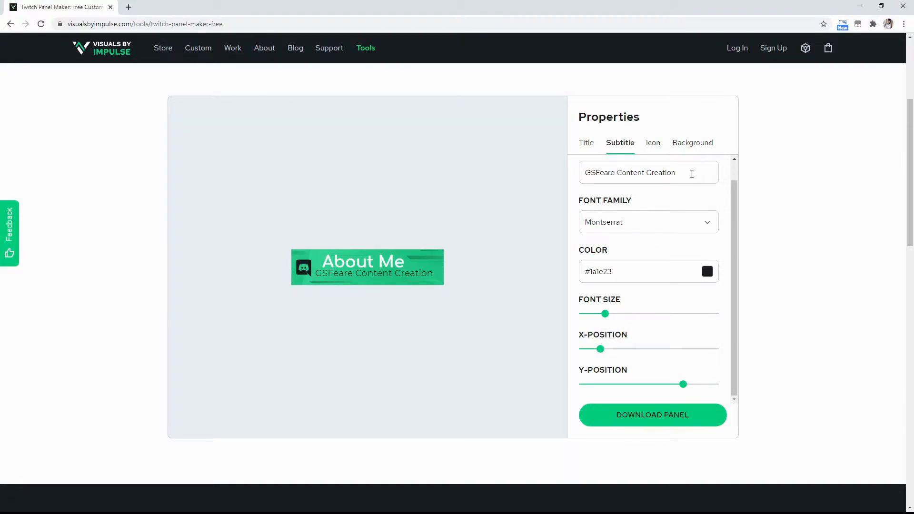
pyautogui.moveTo(692, 174); pyautogui.dragTo(551, 171)
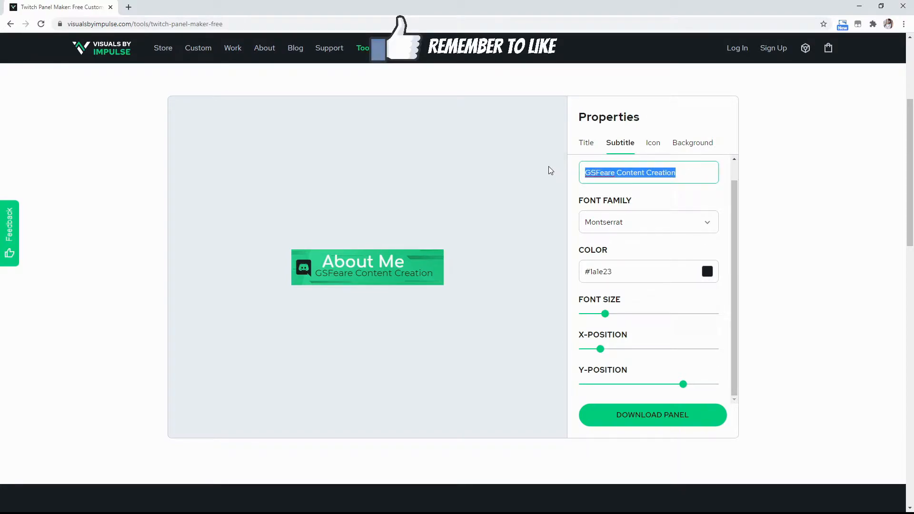
pyautogui.press('BackSpace')
# - Enlarge the "About Me" title slightly and lower it until it sits vertically centred on the panel
pyautogui.click(587, 146)
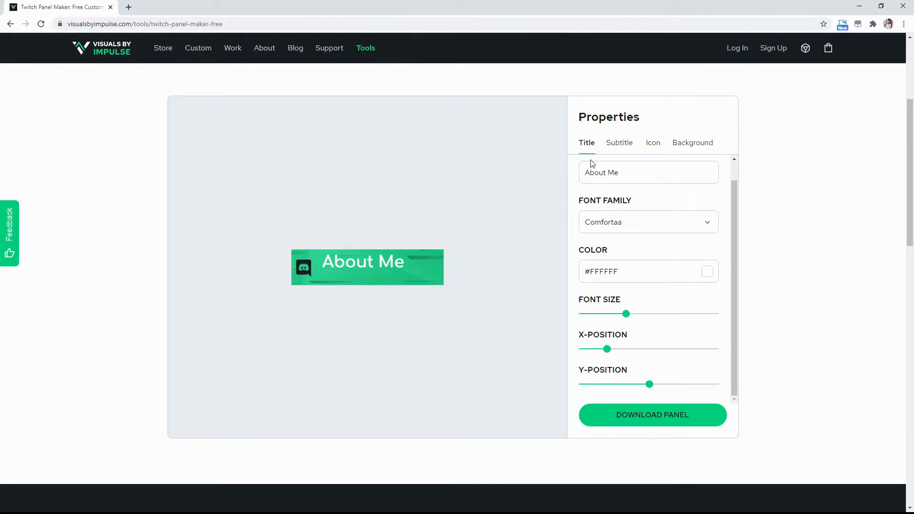
pyautogui.moveTo(626, 318)
pyautogui.moveTo(626, 318); pyautogui.dragTo(637, 318)
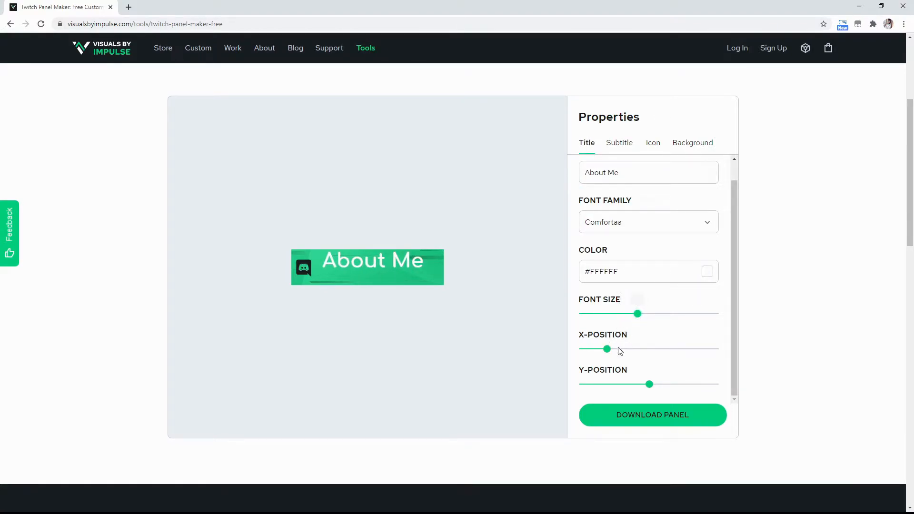
pyautogui.moveTo(649, 386)
pyautogui.moveTo(651, 389); pyautogui.dragTo(670, 390)
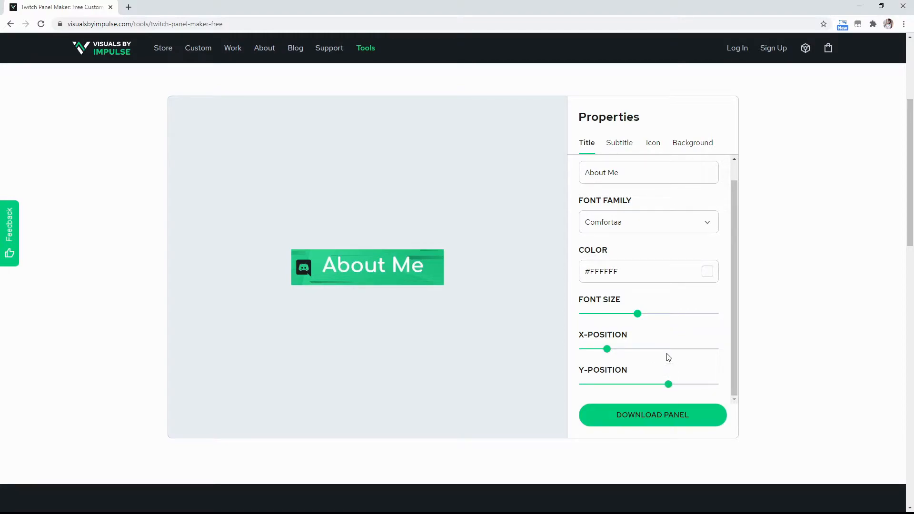
pyautogui.moveTo(667, 388); pyautogui.dragTo(674, 392)
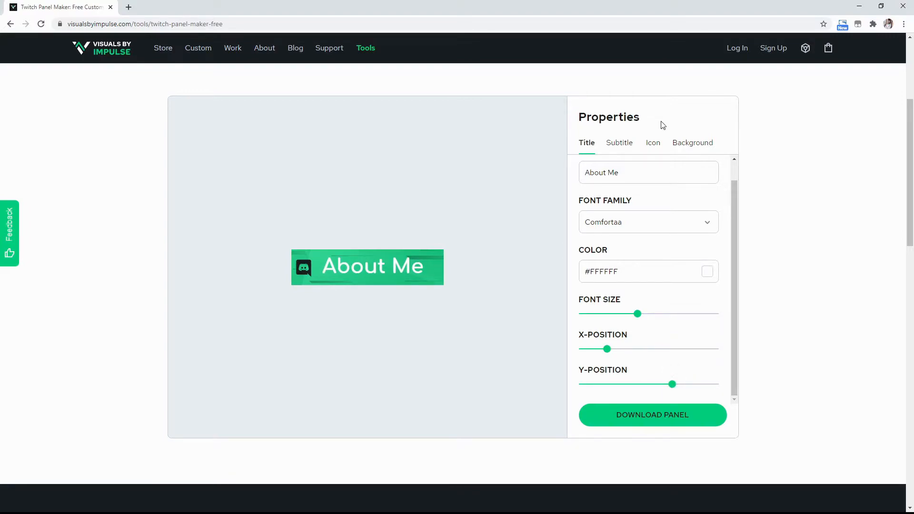
# - Browse the available icon types and replace the panel's Discord icon with Grin
pyautogui.click(654, 147)
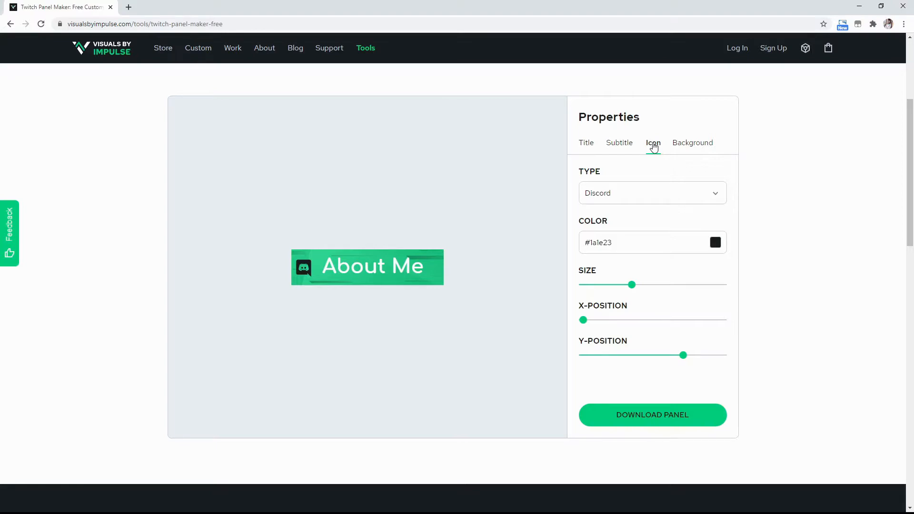
pyautogui.click(719, 204)
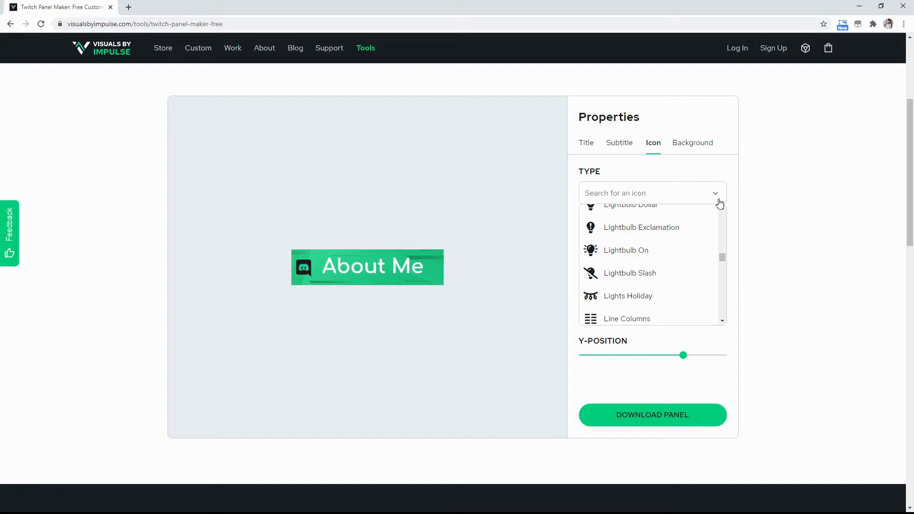
pyautogui.moveTo(722, 257); pyautogui.dragTo(716, 210)
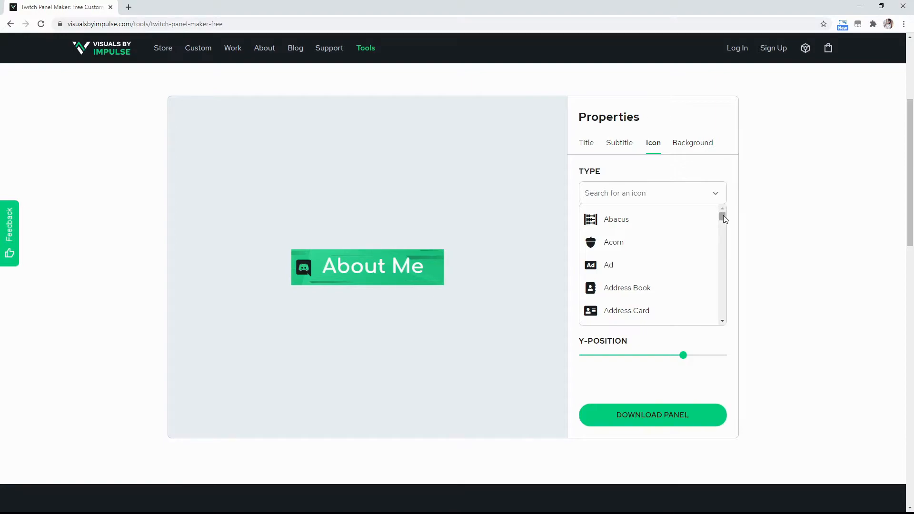
pyautogui.moveTo(724, 217); pyautogui.dragTo(723, 320)
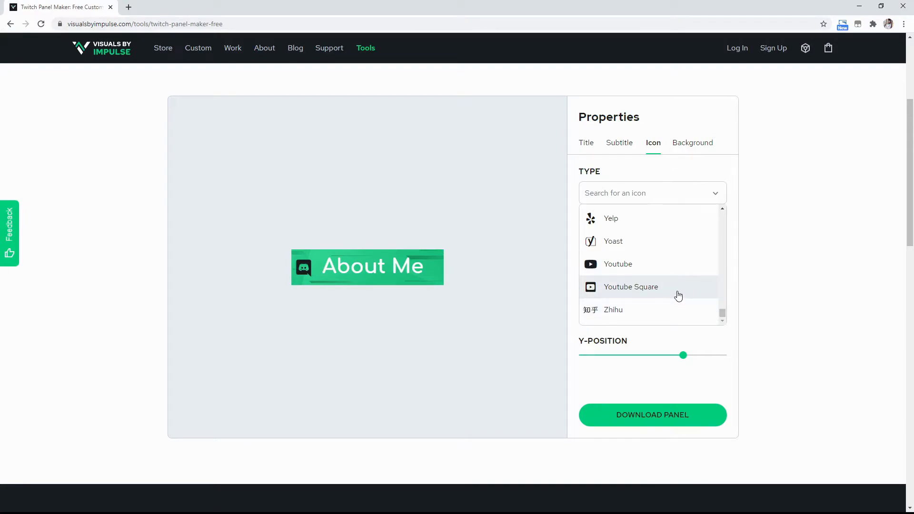
pyautogui.moveTo(722, 314); pyautogui.dragTo(716, 248)
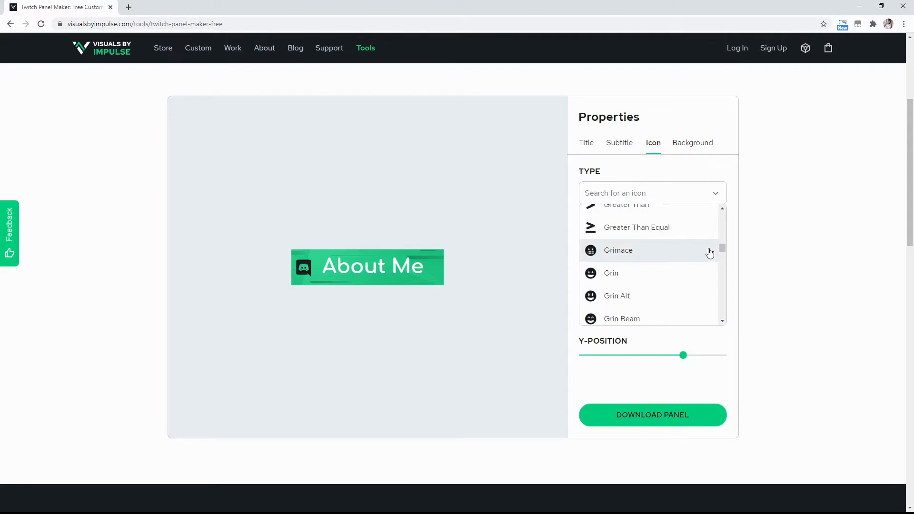
pyautogui.click(678, 273)
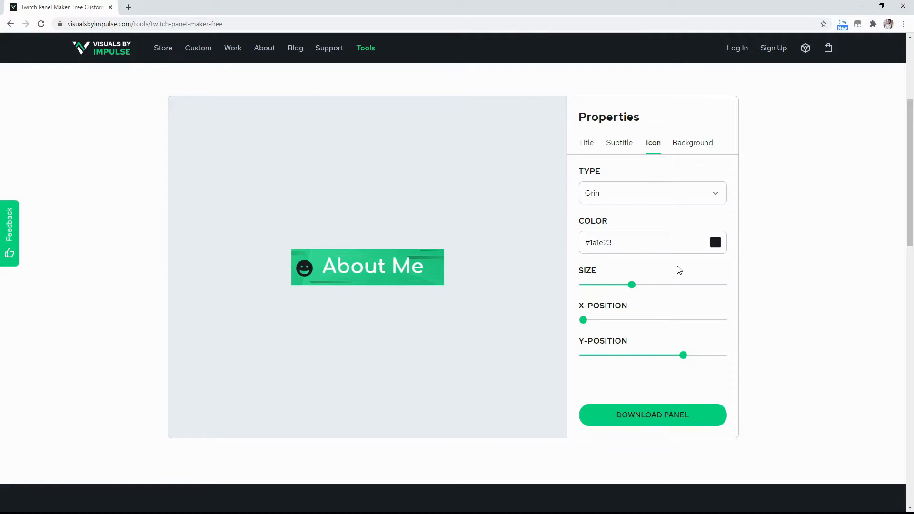
# - Change the Grin icon's color to white, #FFFFFF
pyautogui.click(715, 243)
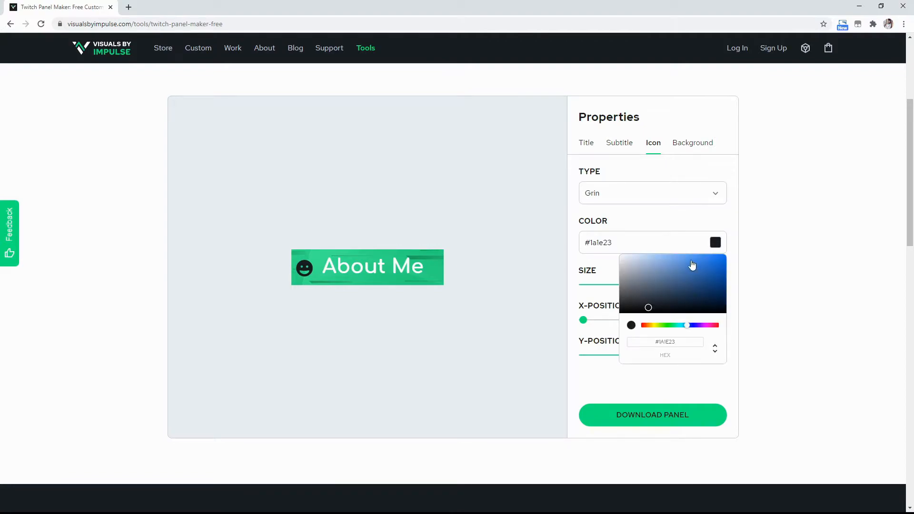
pyautogui.moveTo(640, 274); pyautogui.dragTo(633, 244)
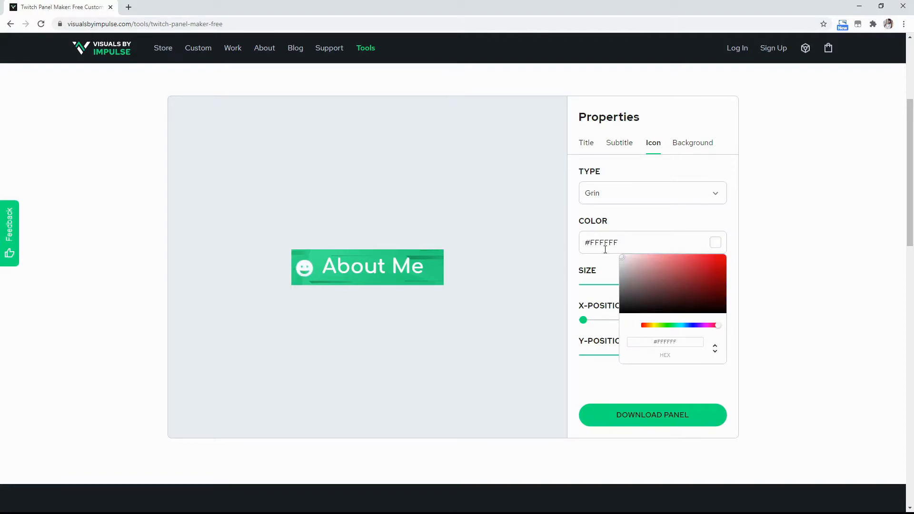
pyautogui.click(819, 256)
# - Set the icon's size to 47 and raise it slightly to align with the title
pyautogui.moveTo(631, 288); pyautogui.dragTo(649, 289)
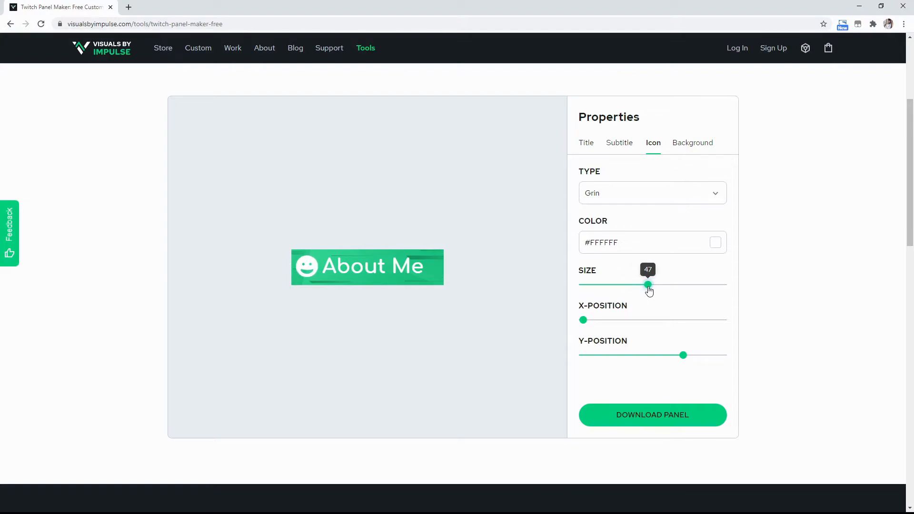
pyautogui.moveTo(685, 356); pyautogui.dragTo(673, 356)
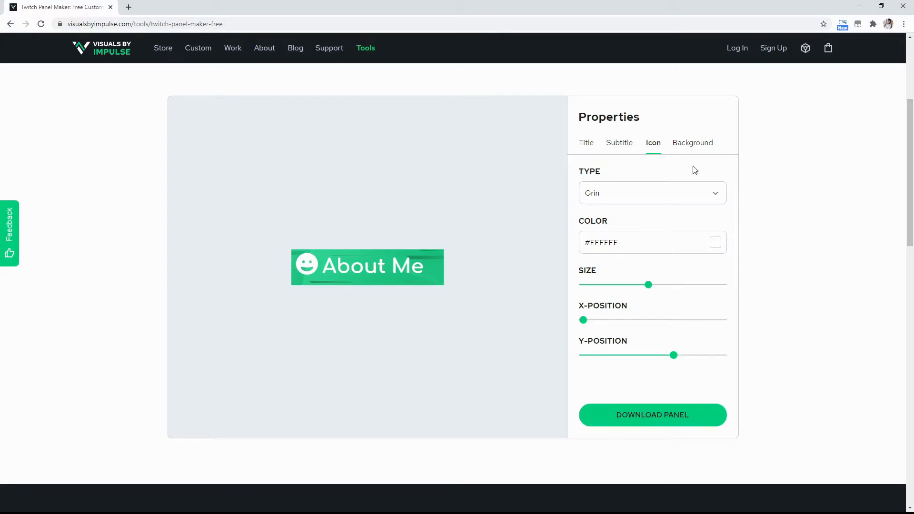
# - Try the Pastel texture on the panel's background
pyautogui.click(689, 144)
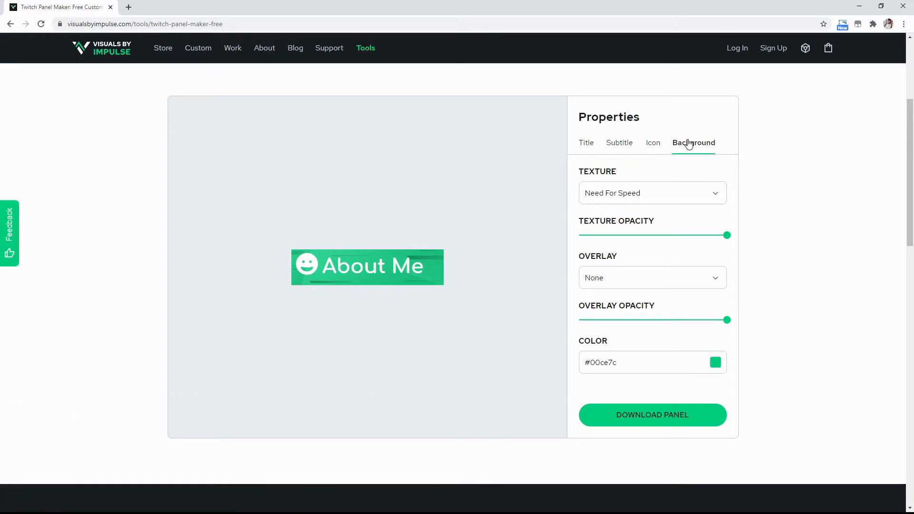
pyautogui.click(683, 194)
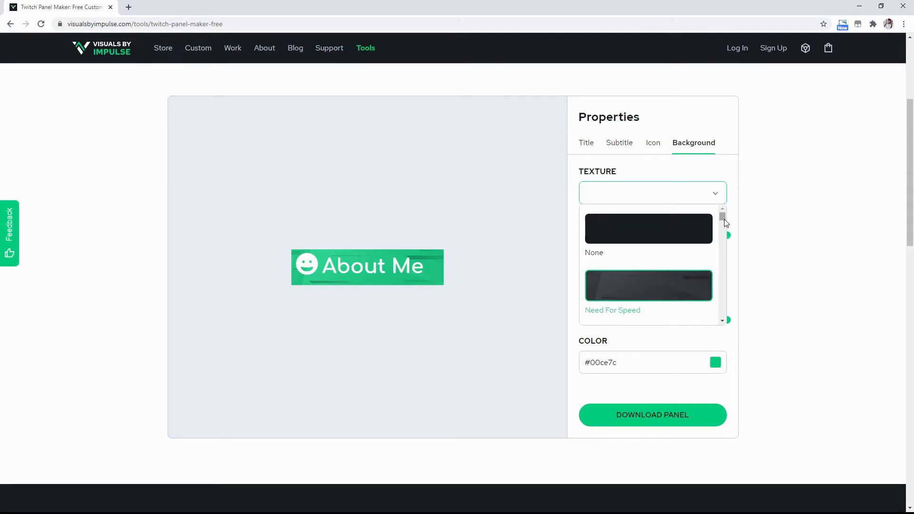
pyautogui.scroll(-2, 723, 223)
pyautogui.moveTo(723, 223); pyautogui.dragTo(724, 233)
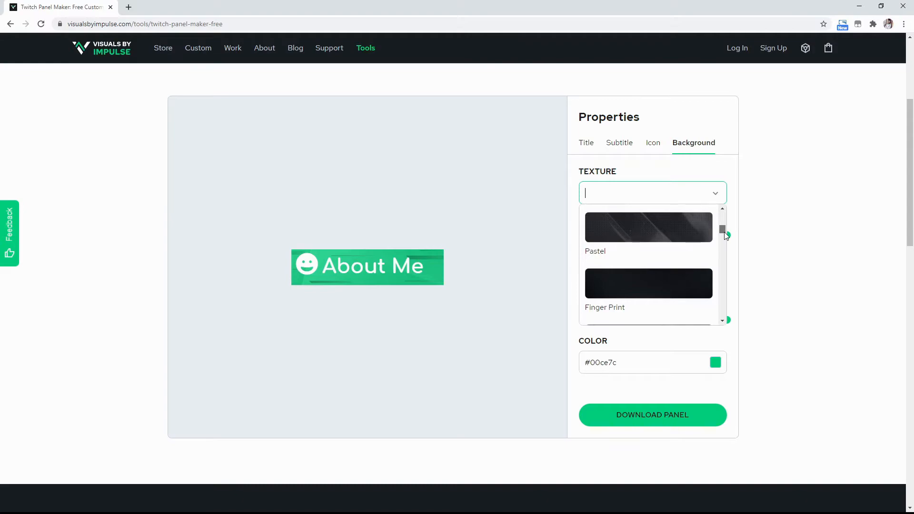
pyautogui.click(692, 237)
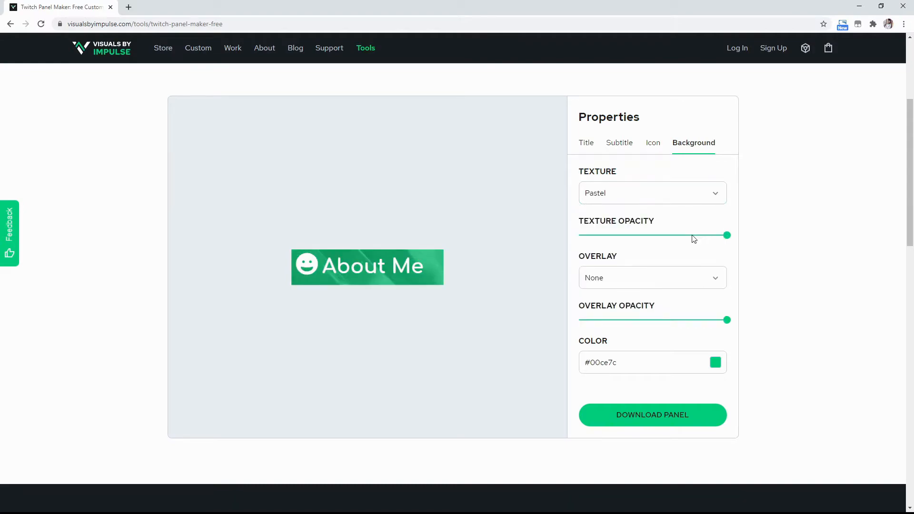
# - Try the Rainbow Geometric Dark texture on the panel's background
pyautogui.click(716, 197)
pyautogui.moveTo(721, 229); pyautogui.dragTo(723, 239)
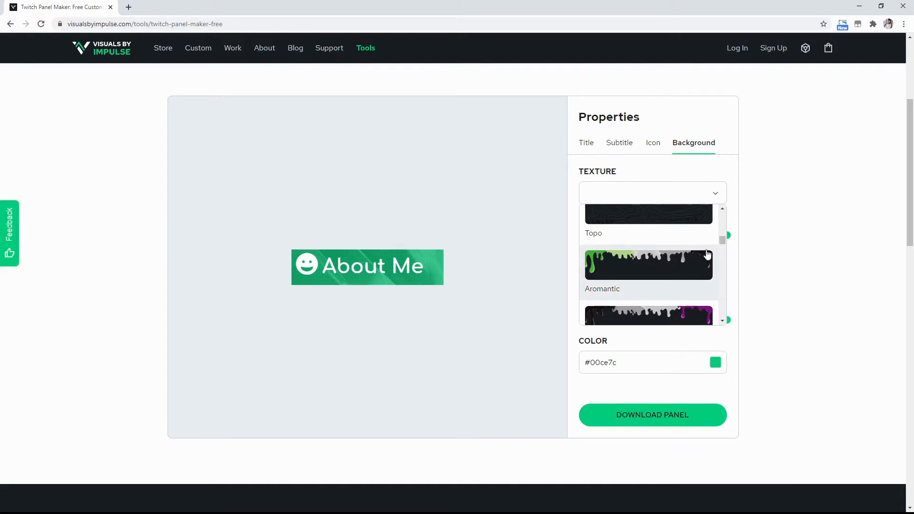
pyautogui.moveTo(723, 241); pyautogui.dragTo(720, 272)
pyautogui.click(669, 242)
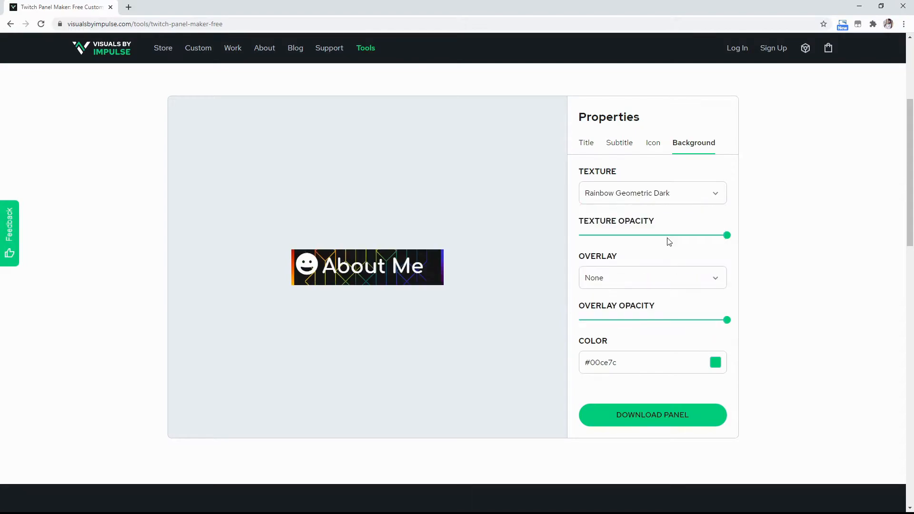
# - Set the background texture to Rainbow Smoke Dark
pyautogui.click(716, 195)
pyautogui.moveTo(722, 291); pyautogui.dragTo(723, 298)
pyautogui.click(678, 233)
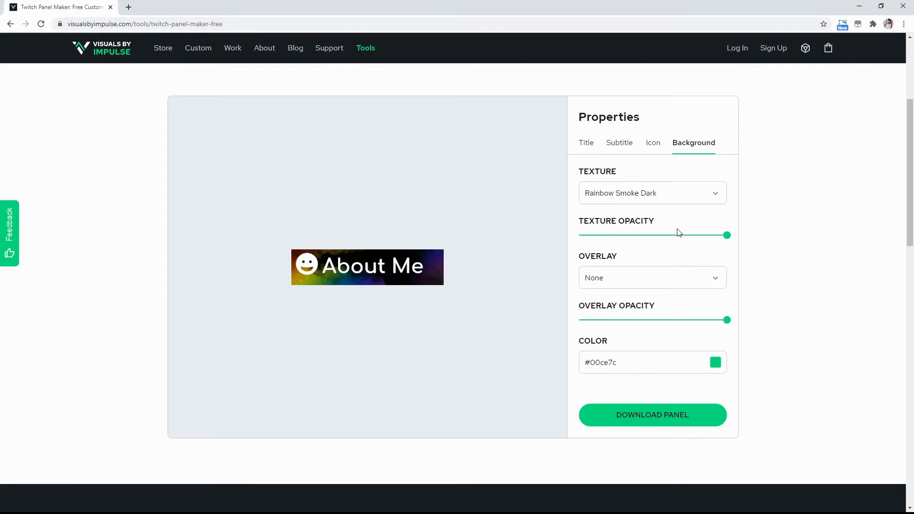
# - Try the Fire overlay on top of the background texture
pyautogui.click(712, 282)
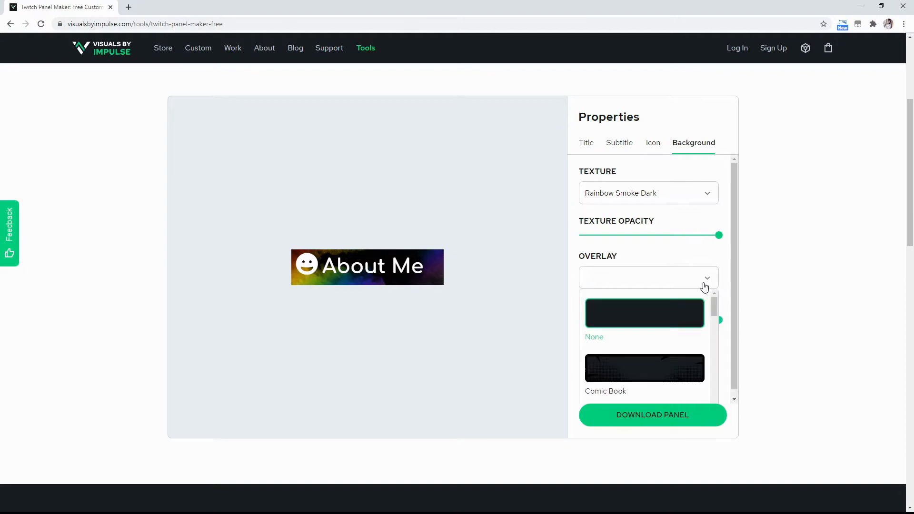
pyautogui.scroll(-1, 713, 314)
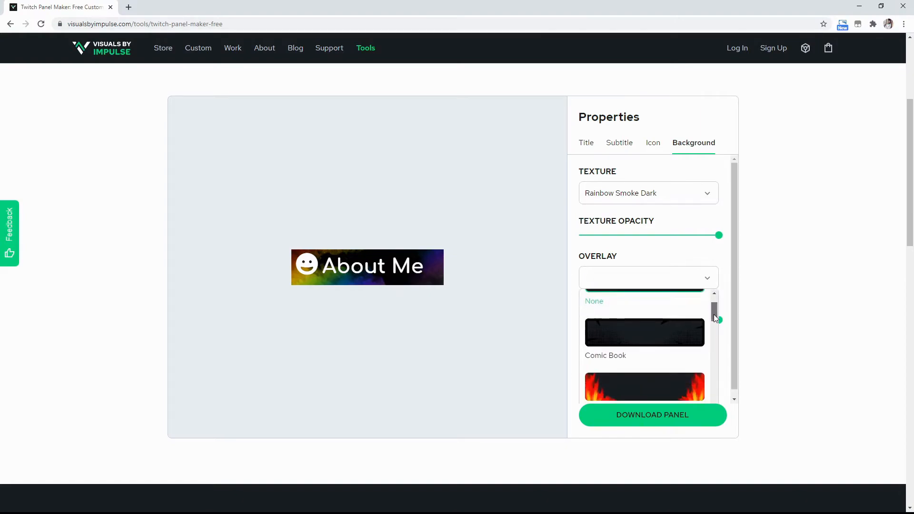
pyautogui.click(664, 377)
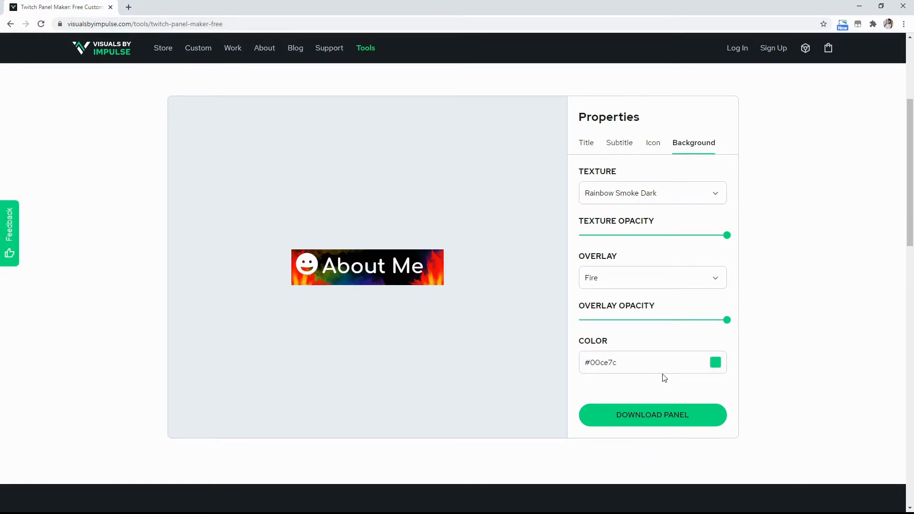
# - Try the Howling Dawn overlay on top of the background texture
pyautogui.click(712, 284)
pyautogui.moveTo(712, 317); pyautogui.dragTo(714, 347)
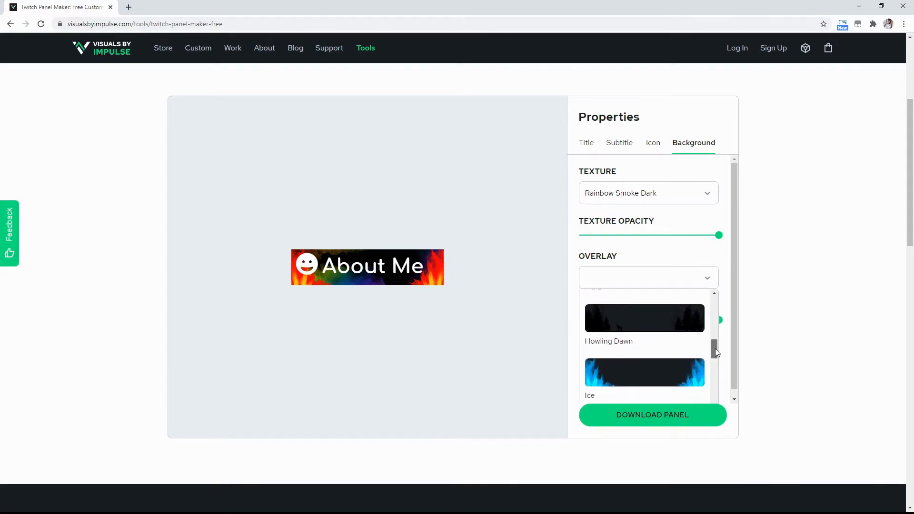
pyautogui.click(667, 314)
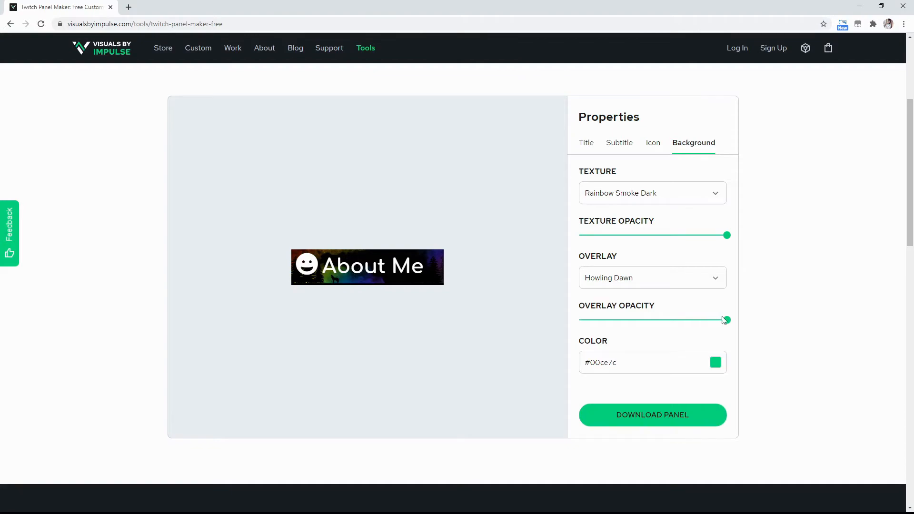
# - Set the background overlay to Shards
pyautogui.click(714, 278)
pyautogui.moveTo(714, 348); pyautogui.dragTo(712, 380)
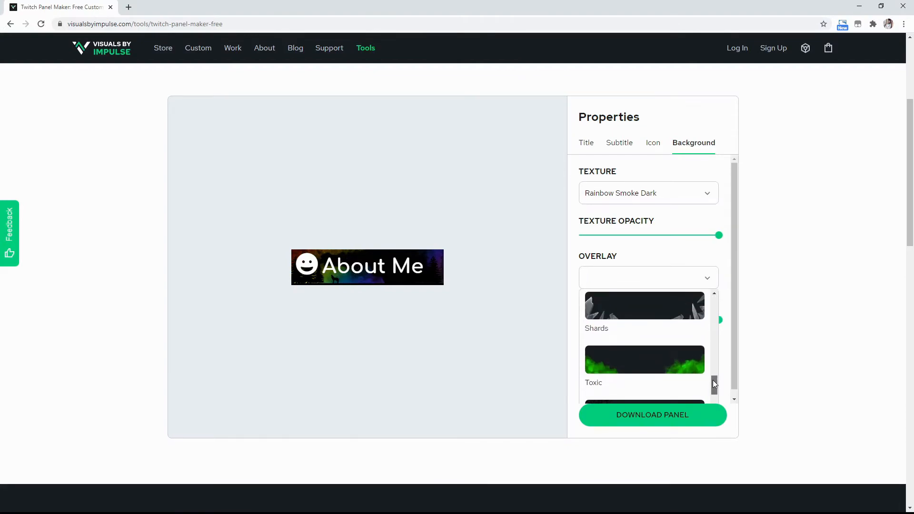
pyautogui.click(663, 309)
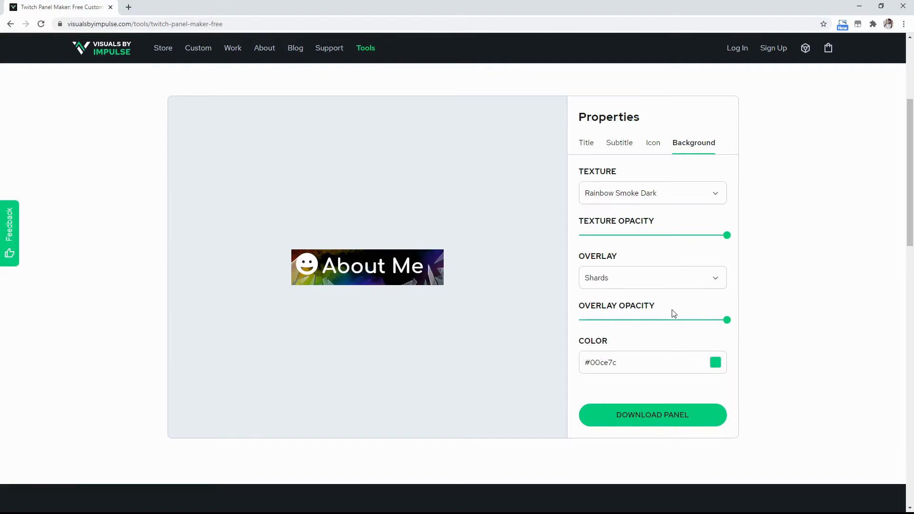
# - Change the panel's background color to red, #FF0000
pyautogui.click(716, 364)
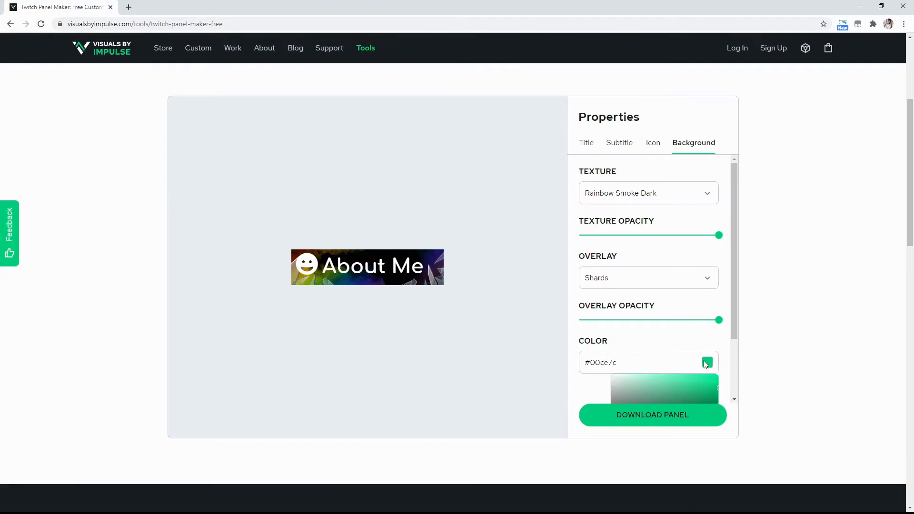
pyautogui.click(615, 381)
pyautogui.moveTo(626, 382); pyautogui.dragTo(735, 375)
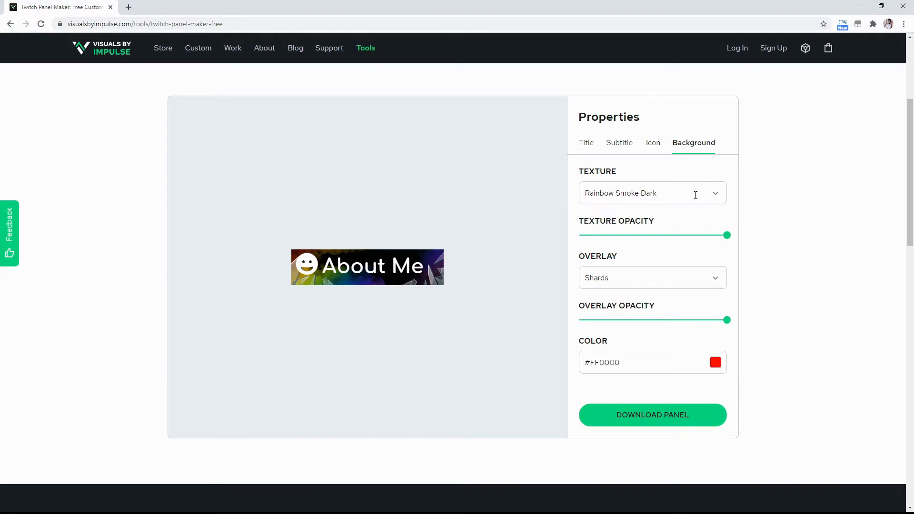